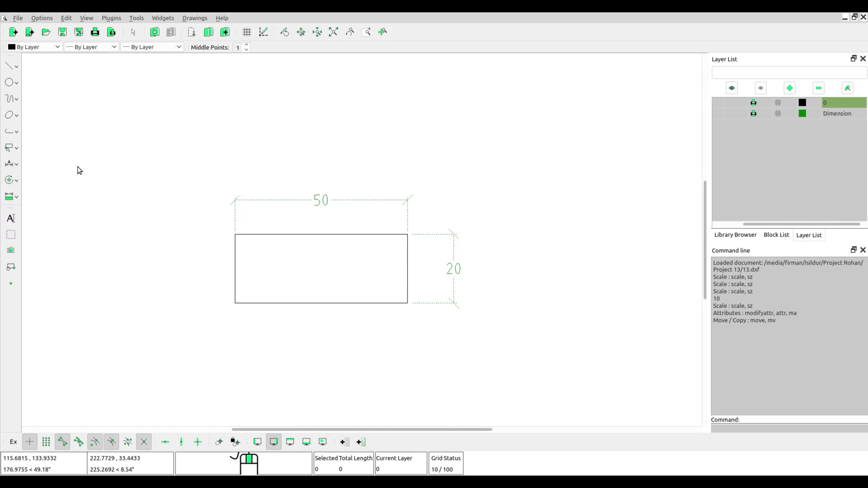
Scale the rectangle and its dimensions isotropically by 0.5 so it reads 25 by 10
left_click_drag(78, 167, 516, 359)
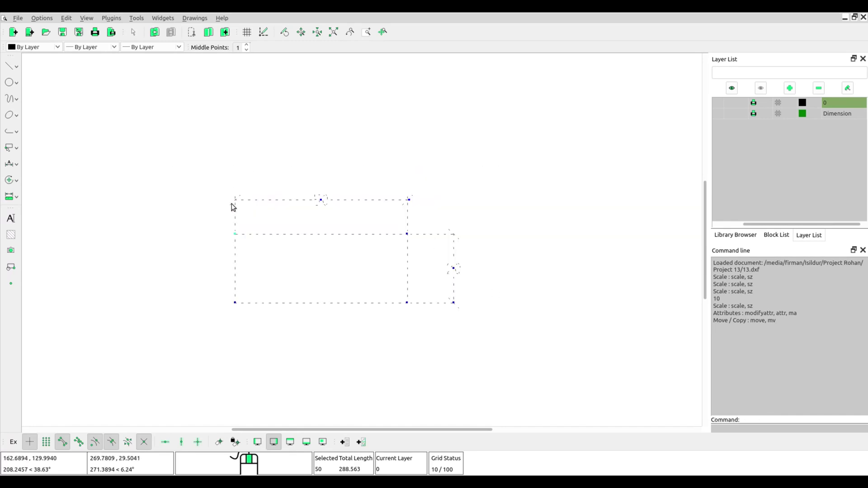
left_click(11, 180)
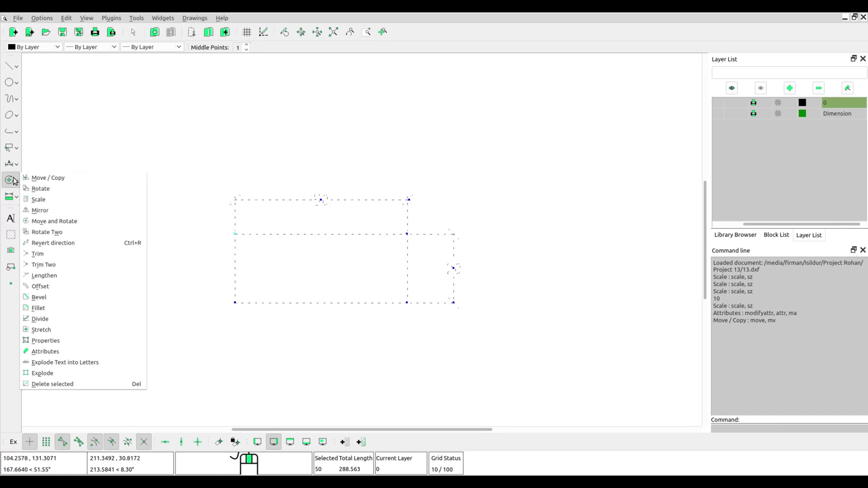
left_click(39, 201)
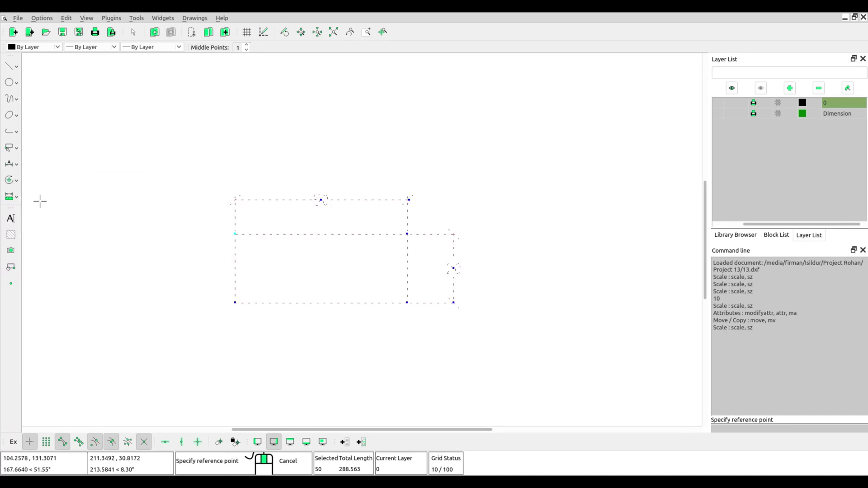
left_click(337, 264)
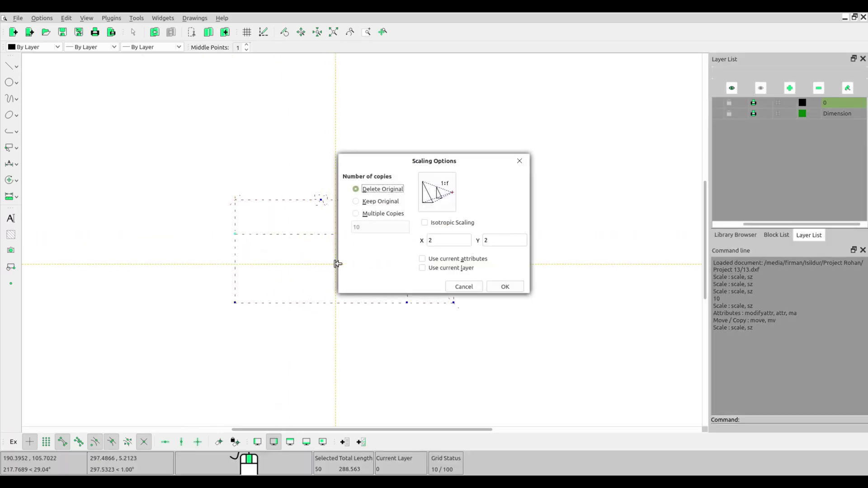
left_click(432, 228)
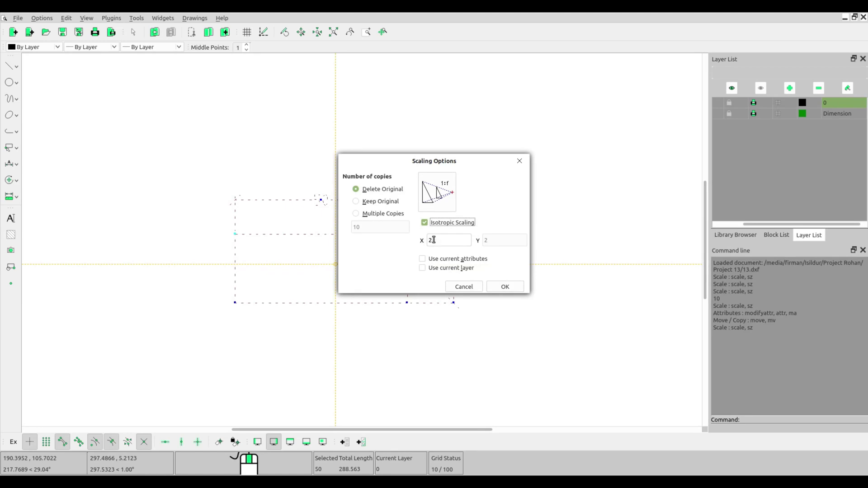
left_click_drag(434, 240, 421, 242)
type("0.5")
left_click(516, 288)
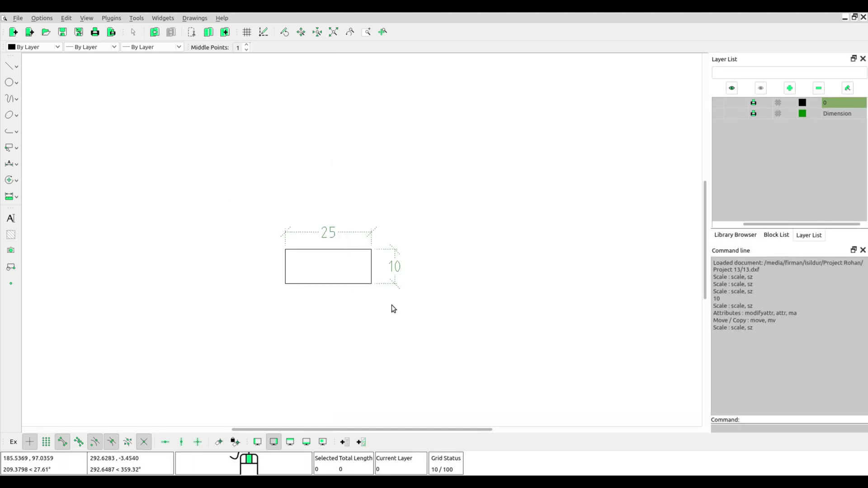
Scale the rectangle and its dimensions by a factor of 2, back to 50 by 20
left_click_drag(242, 222, 243, 224)
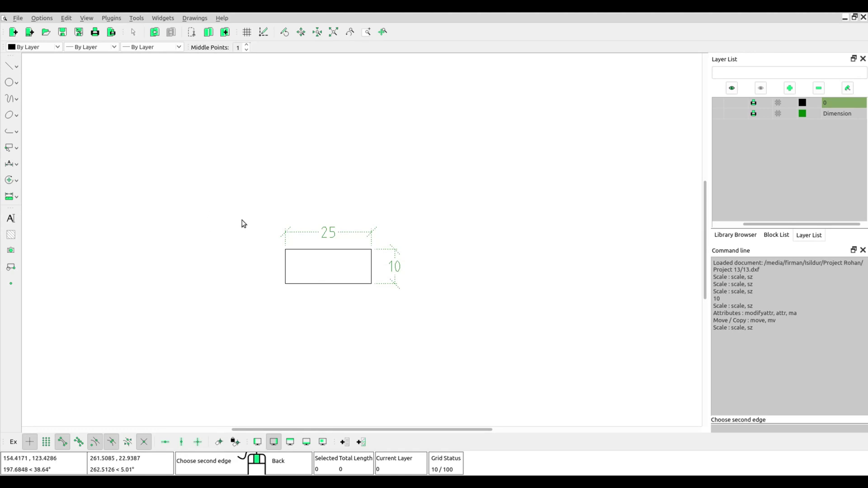
left_click(454, 313)
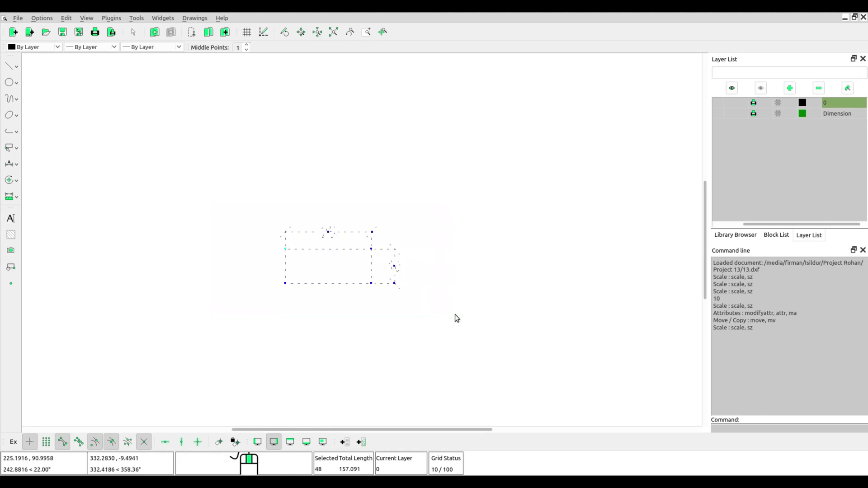
left_click(13, 177)
left_click(39, 198)
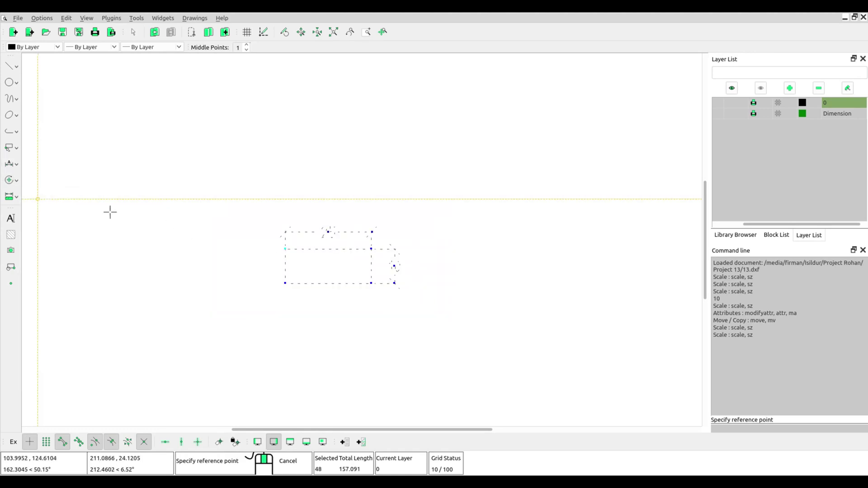
left_click(330, 255)
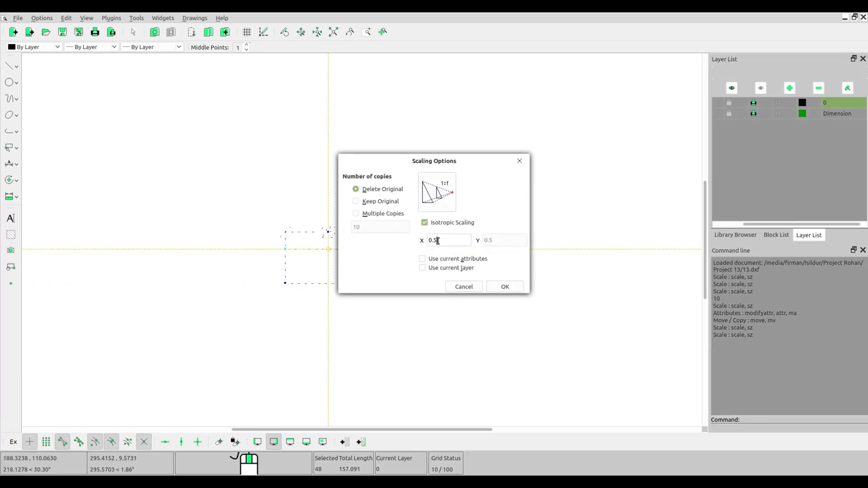
triple_click(435, 240)
type("2")
left_click(506, 287)
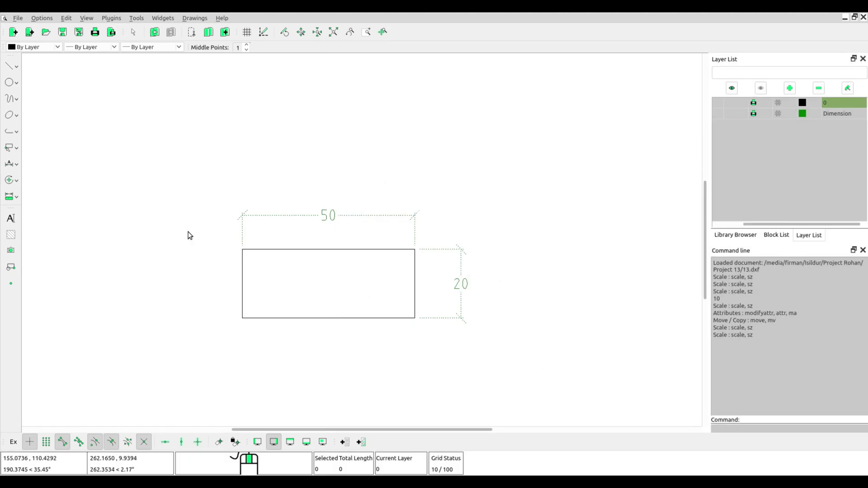
left_click_drag(150, 172, 525, 344)
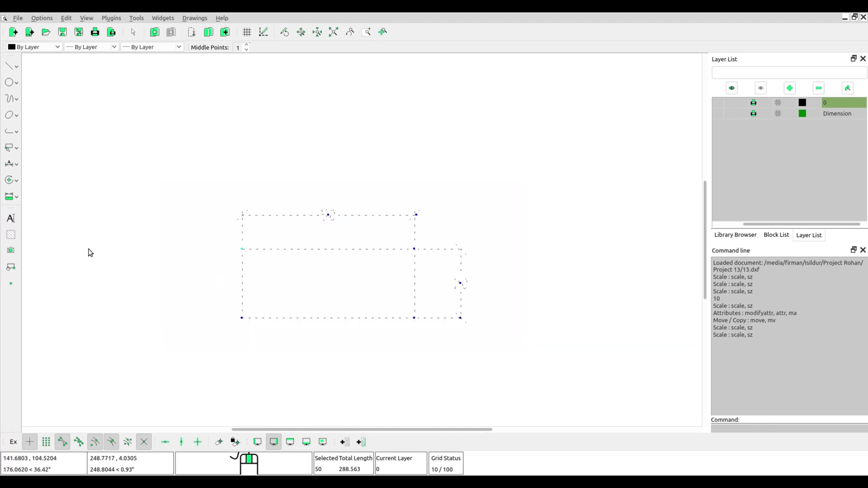
Scale the selection by factor 2 with Keep Original, adding a 100 by 40 copy
left_click(9, 181)
left_click(39, 198)
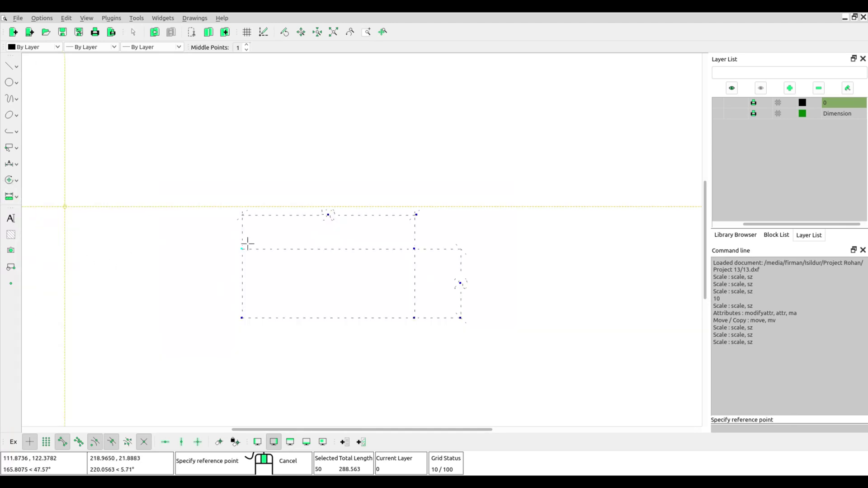
left_click(351, 276)
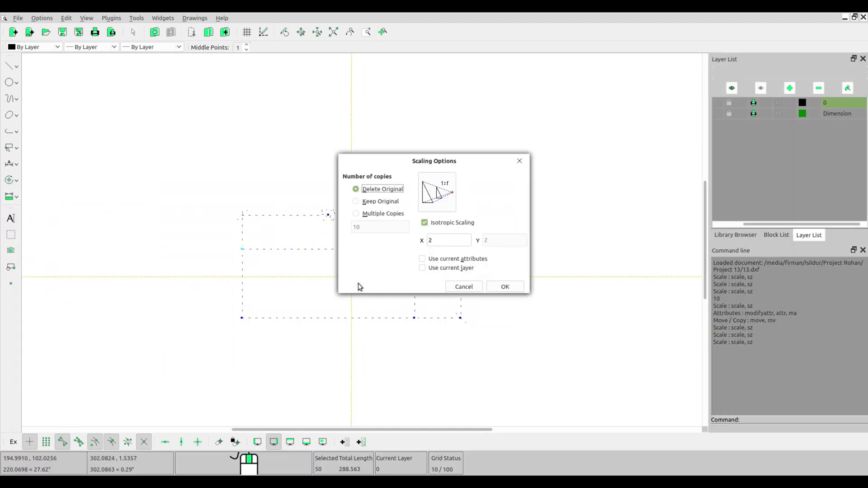
left_click(361, 203)
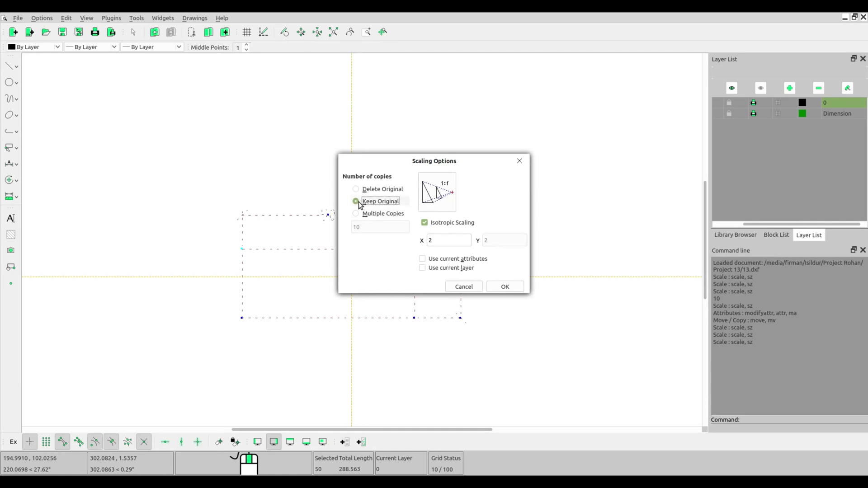
left_click(494, 286)
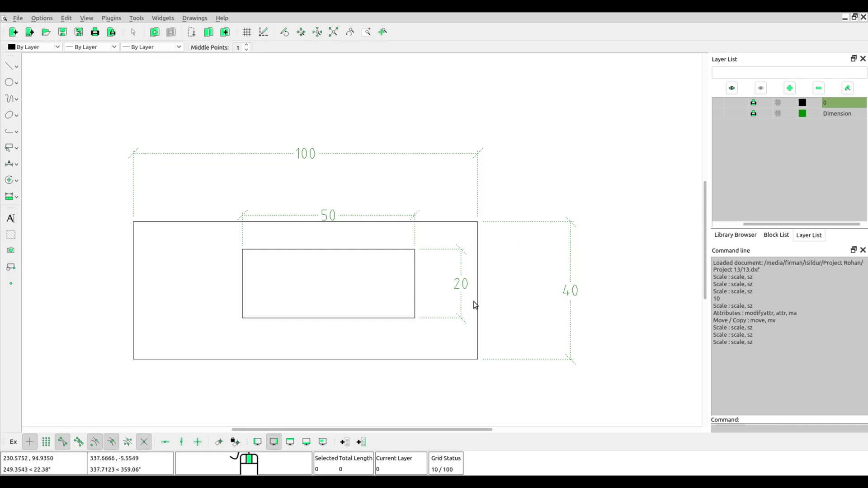
Select both rectangles with their dimensions and scale them by 0.5 from the origin
left_click_drag(473, 302, 393, 232)
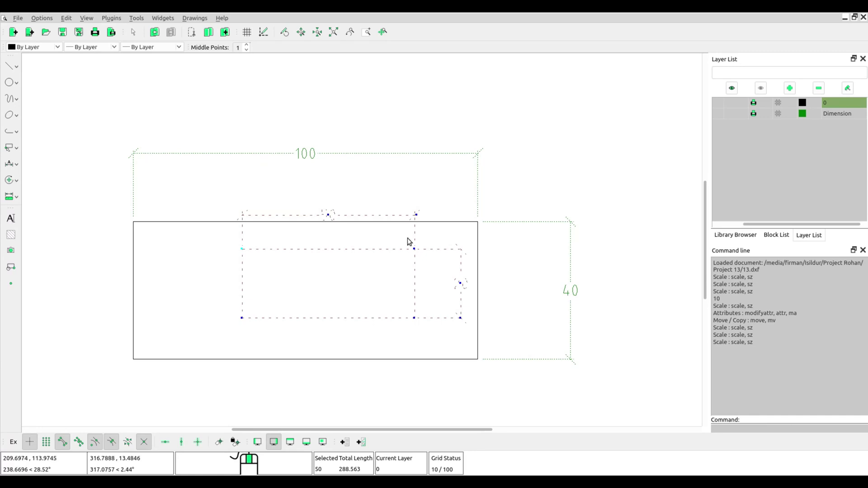
left_click_drag(624, 404, 103, 126)
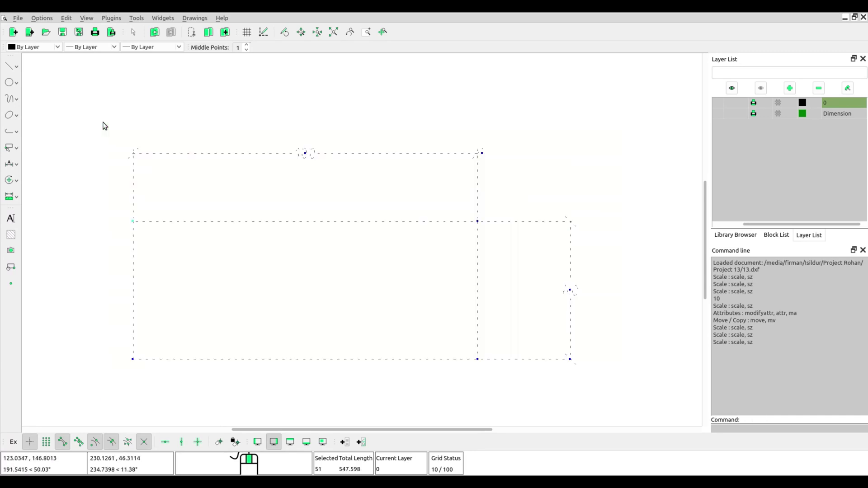
left_click(9, 180)
left_click(39, 199)
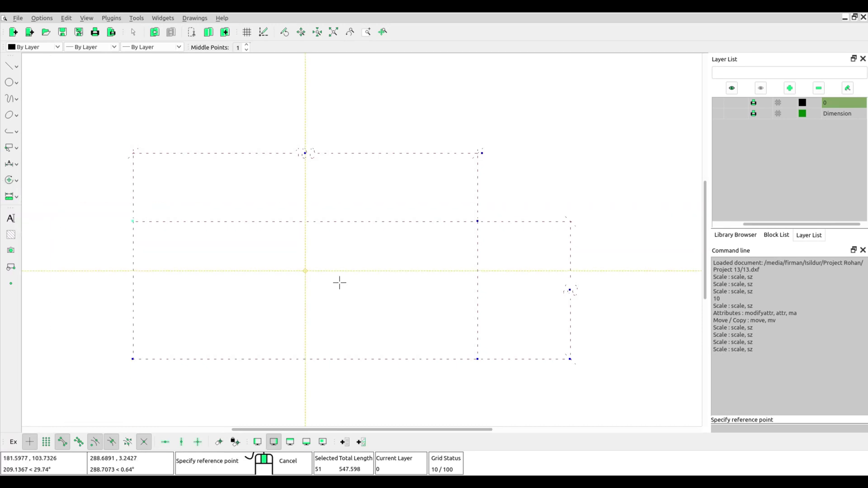
left_click(344, 284)
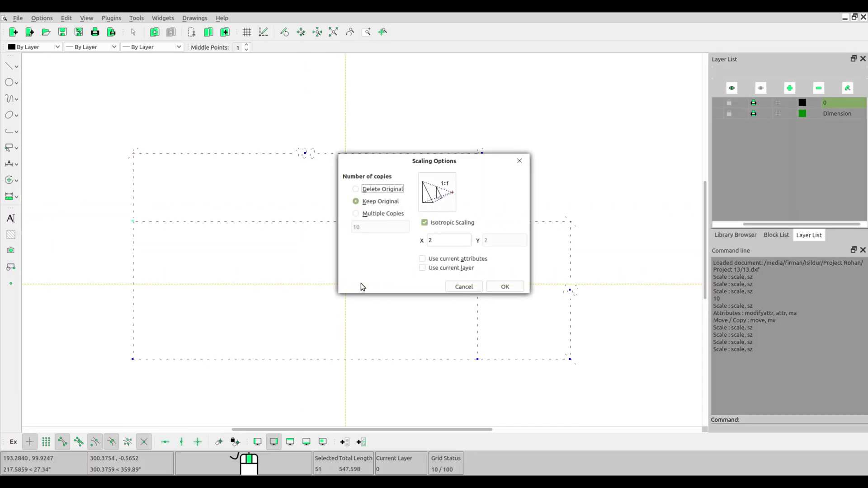
left_click(430, 241)
type("0.5")
left_click(505, 287)
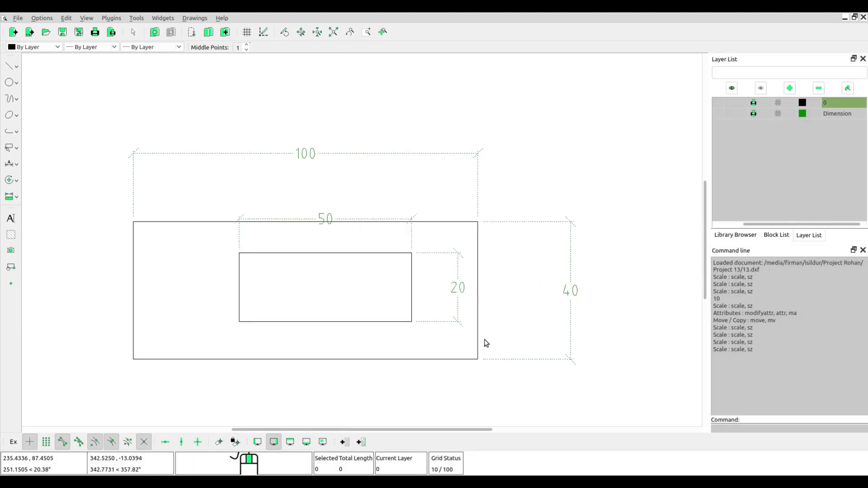
Delete the outer rectangle along with its 100 and 40 dimensions
left_click_drag(544, 389, 469, 339)
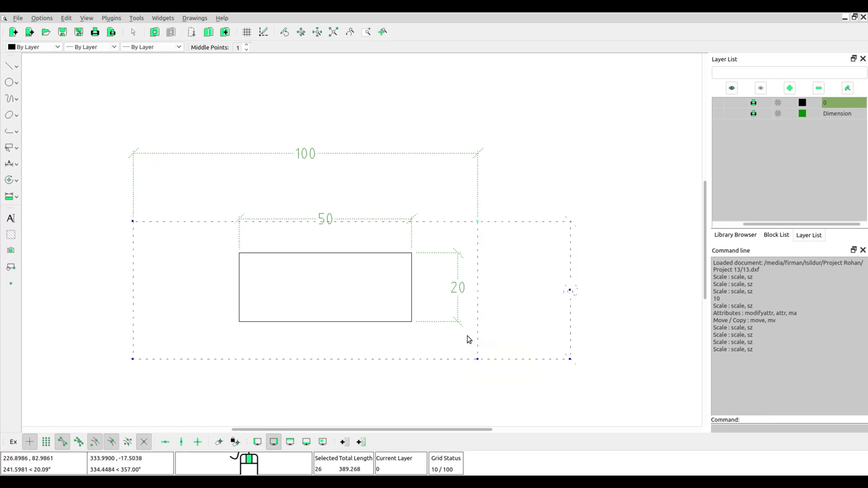
left_click(418, 153)
key("Delete")
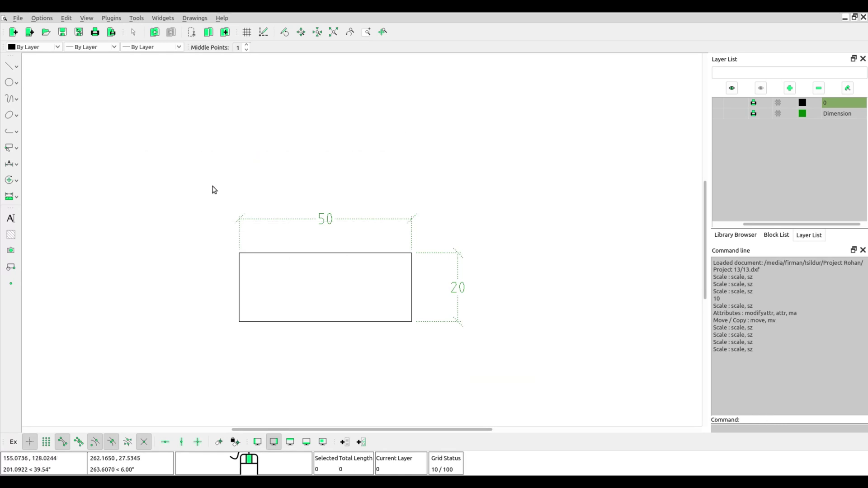
left_click_drag(213, 186, 538, 360)
Scale the selection with Multiple Copies set to 3 copies at factor 2
left_click(17, 180)
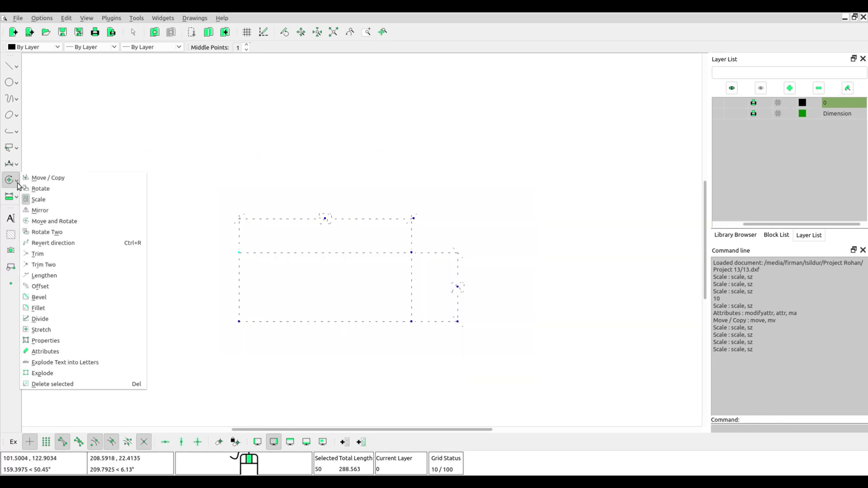
left_click(48, 200)
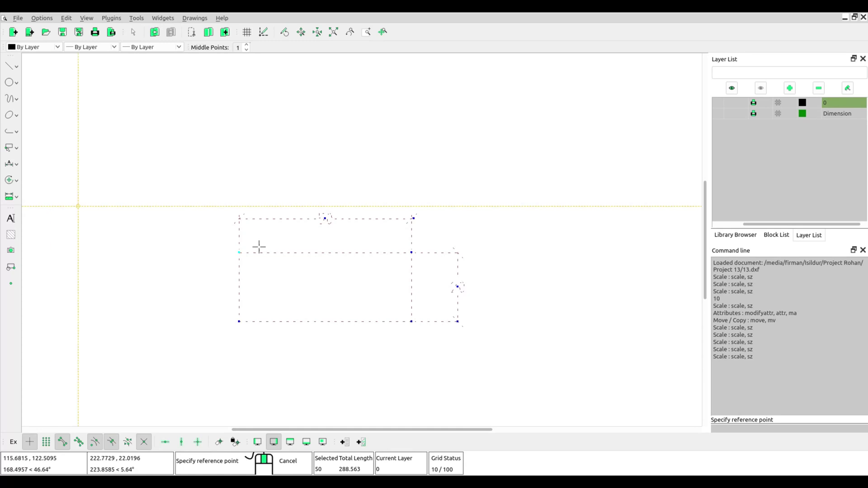
left_click(329, 287)
left_click(367, 215)
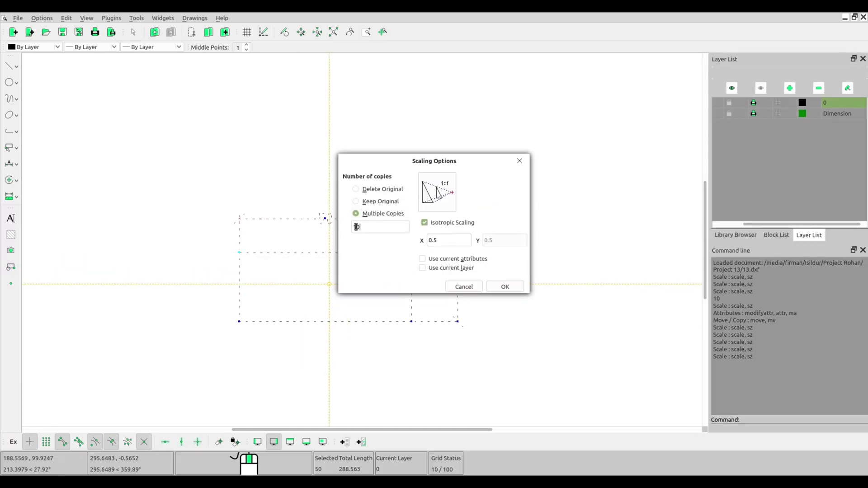
double_click(353, 226)
type("3")
double_click(442, 241)
type("2")
left_click(505, 287)
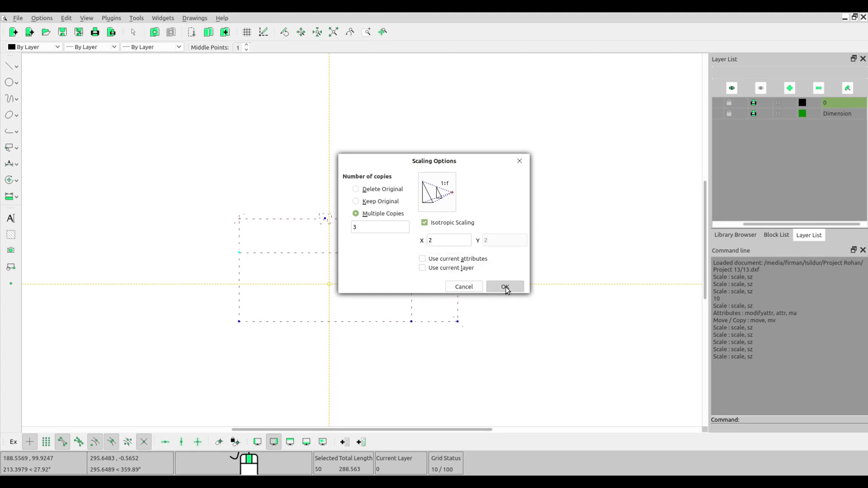
Crossing-select all the enlarged rectangle copies and their dimensions
scroll(503, 280, "down", 1)
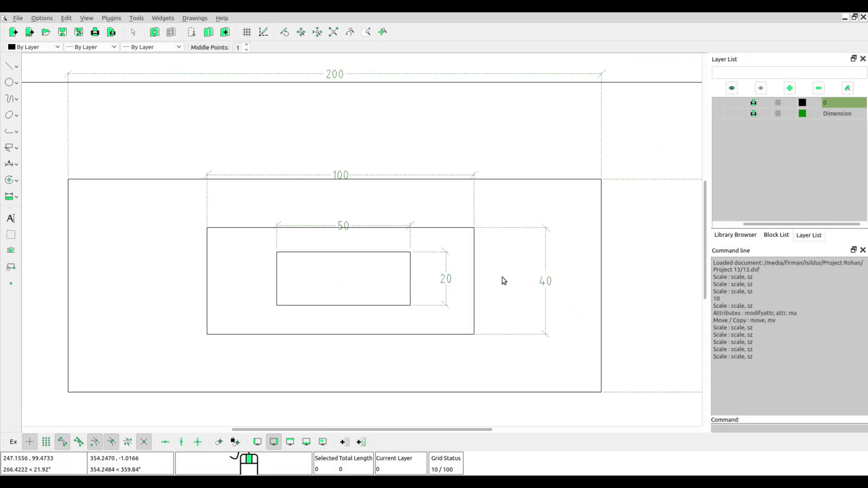
scroll(503, 280, "down", 1)
scroll(470, 281, "down", 1)
middle_click_drag(470, 281, 510, 283)
scroll(510, 283, "down", 1)
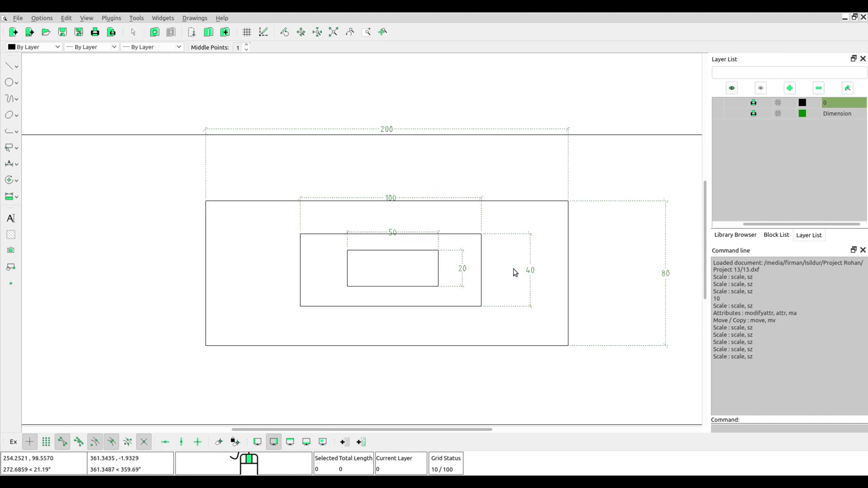
left_click_drag(514, 271, 474, 112)
Delete the selected copies and select the circle with its 20 dimension
key("Delete")
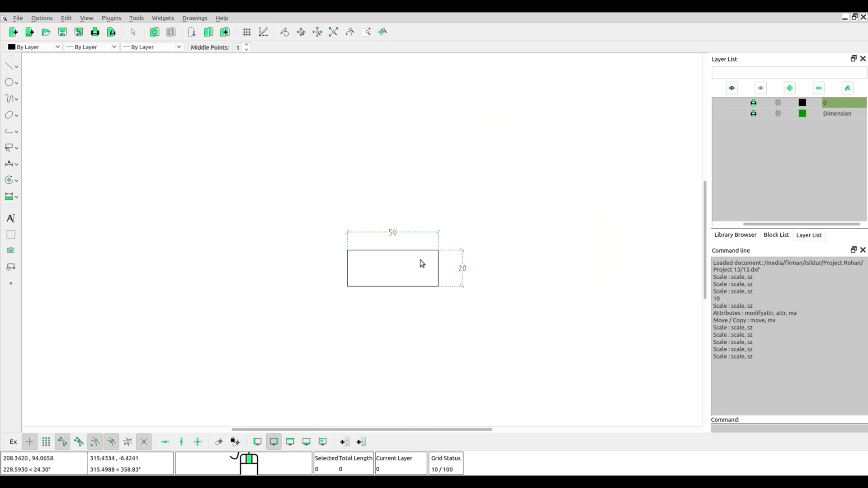
scroll(419, 260, "up", 2)
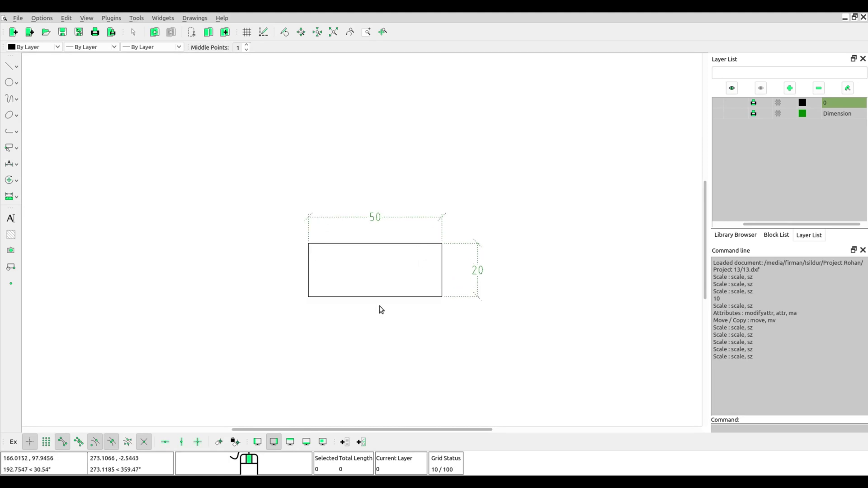
middle_click_drag(182, 280, 513, 281)
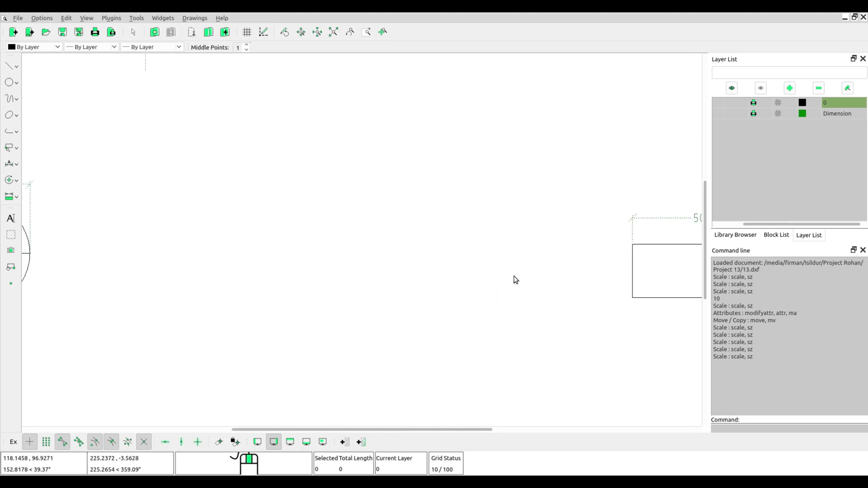
middle_click_drag(80, 249, 379, 245)
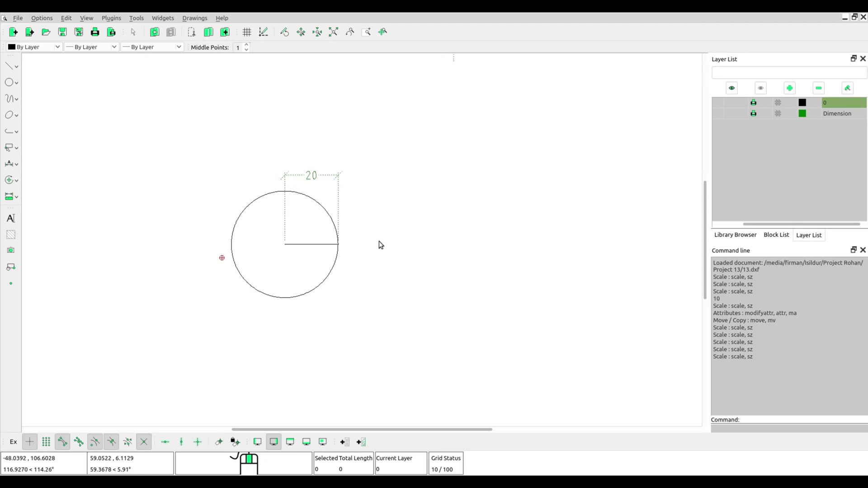
scroll(371, 240, "down", 3)
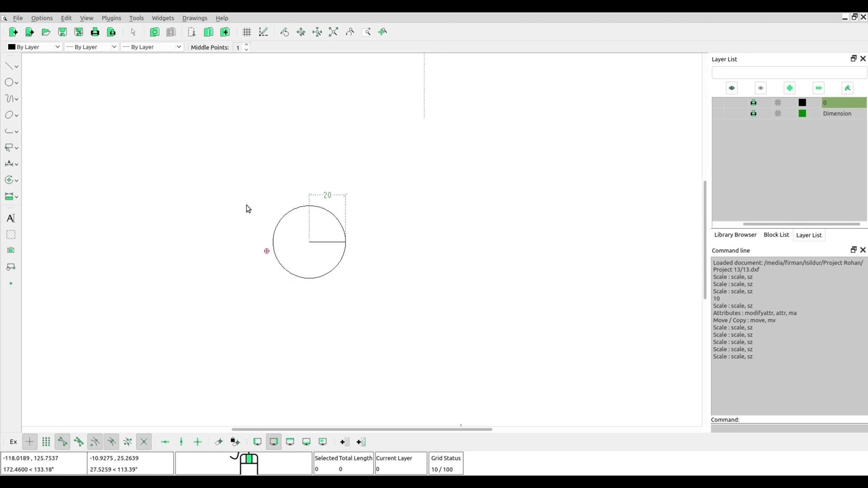
left_click_drag(221, 162, 412, 310)
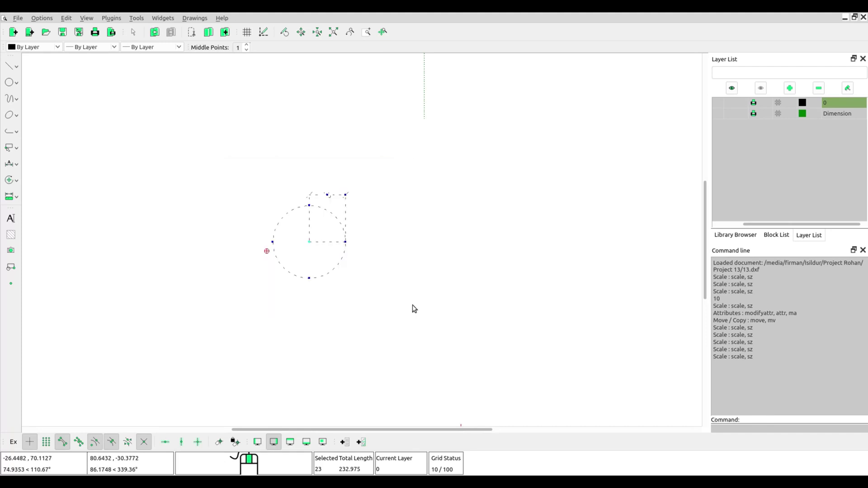
Scale the circle by 2 about its centre with Delete Original, making its dimension 40
left_click(11, 180)
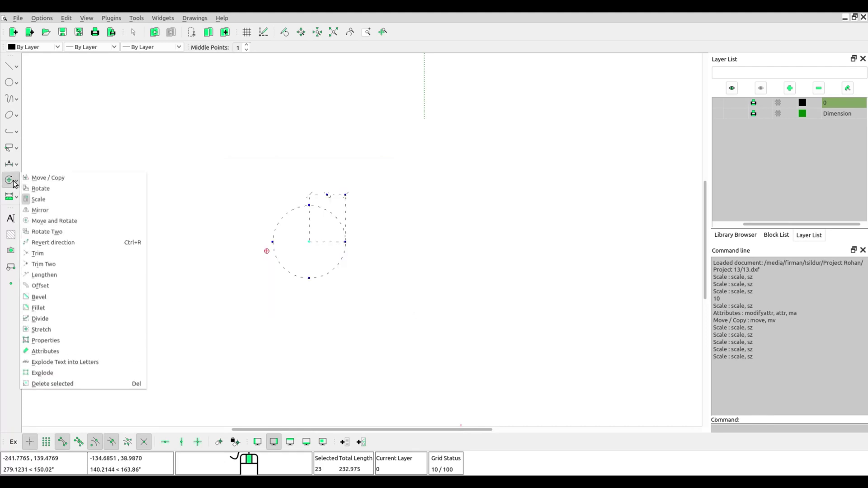
left_click(46, 203)
left_click(305, 242)
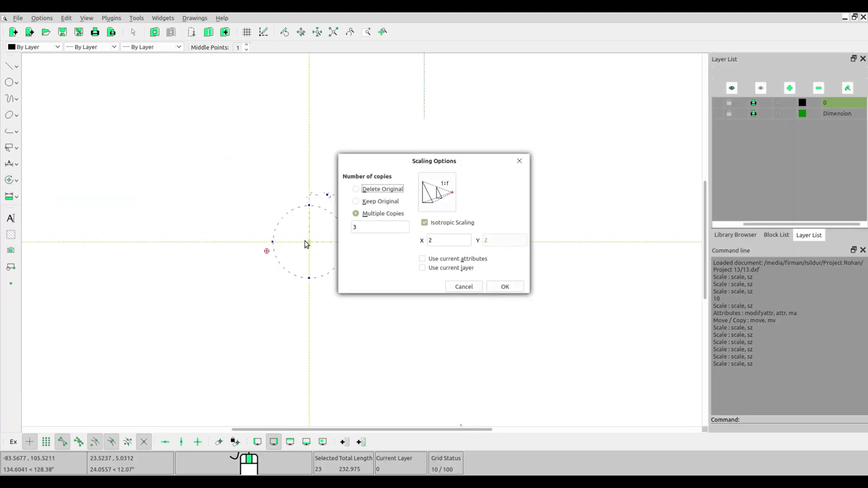
left_click(375, 192)
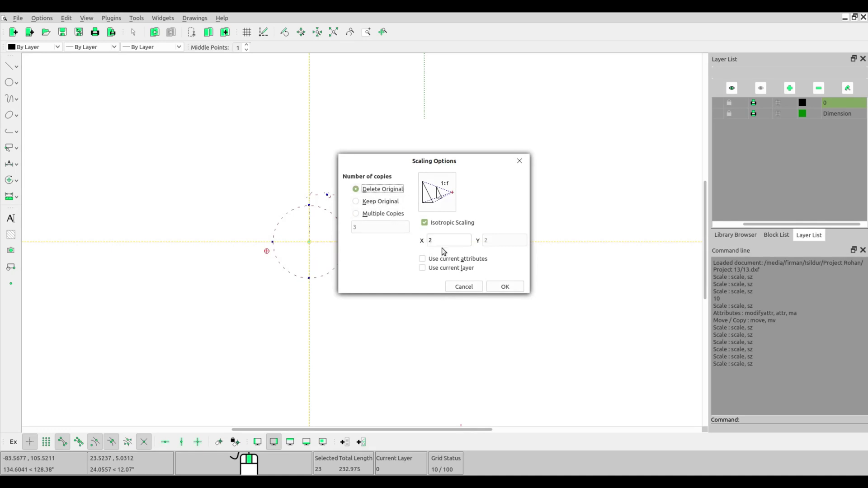
left_click(514, 289)
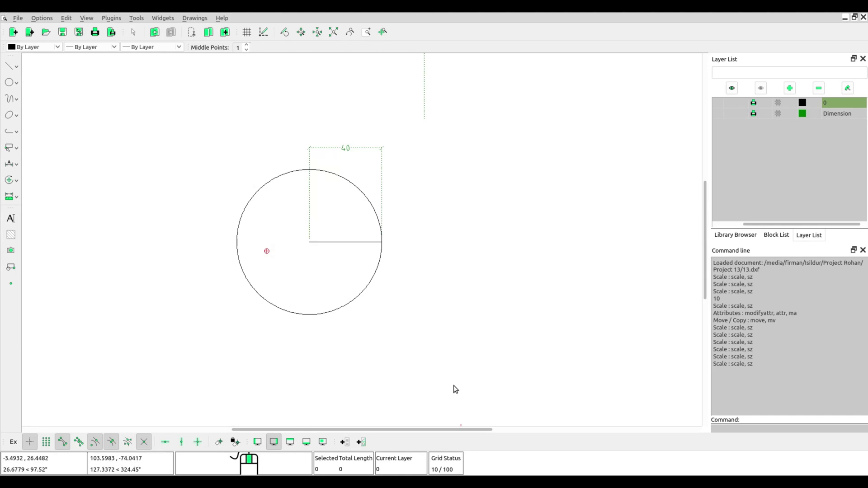
left_click_drag(454, 387, 210, 105)
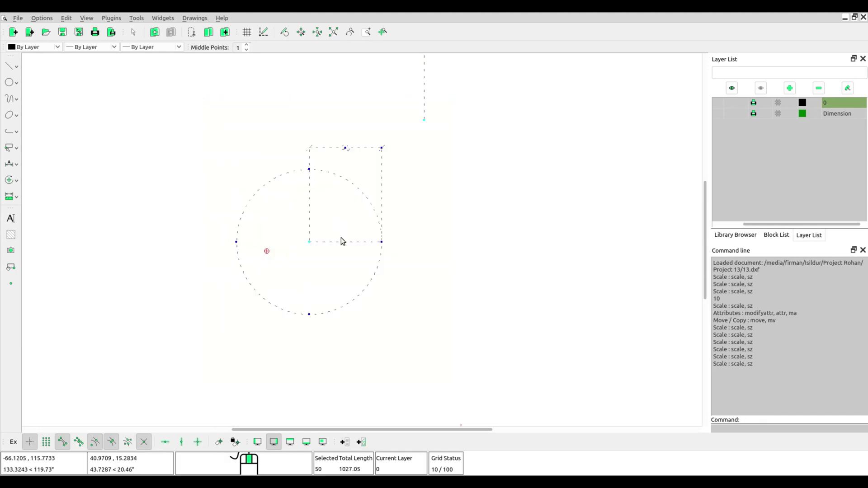
Scale the circle by 0.5 about its centre, returning its dimension to 20
right_click(292, 230)
left_click(301, 235)
left_click(309, 241)
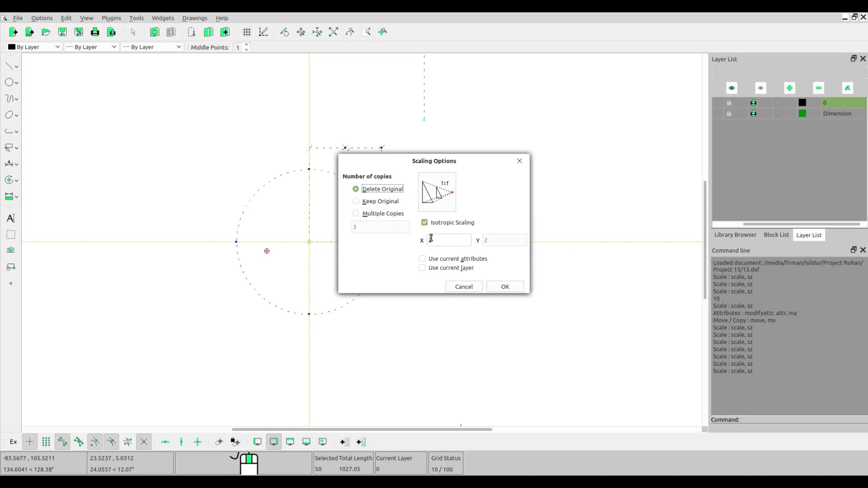
double_click(428, 240)
type("0.5")
left_click(504, 286)
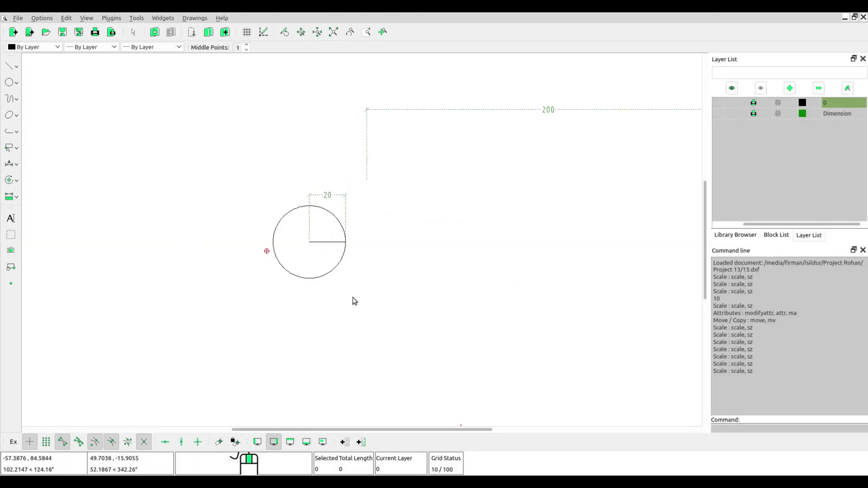
Clear the leftover 200 dimension and reselect the circle with its 20 dimension
left_click_drag(384, 316, 361, 292)
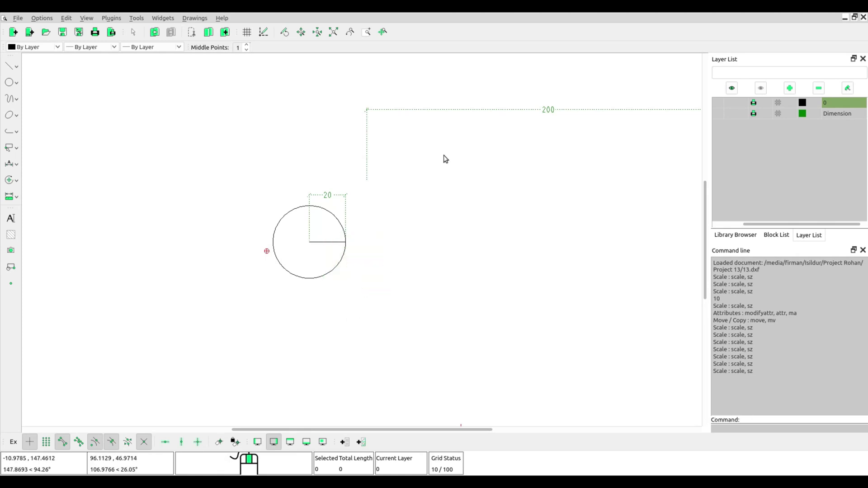
left_click_drag(444, 156, 412, 104)
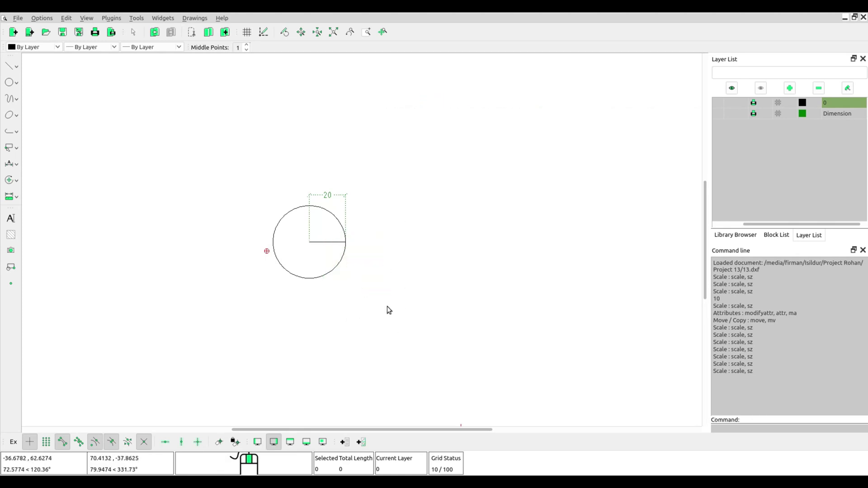
left_click_drag(396, 324, 227, 148)
right_click(285, 210)
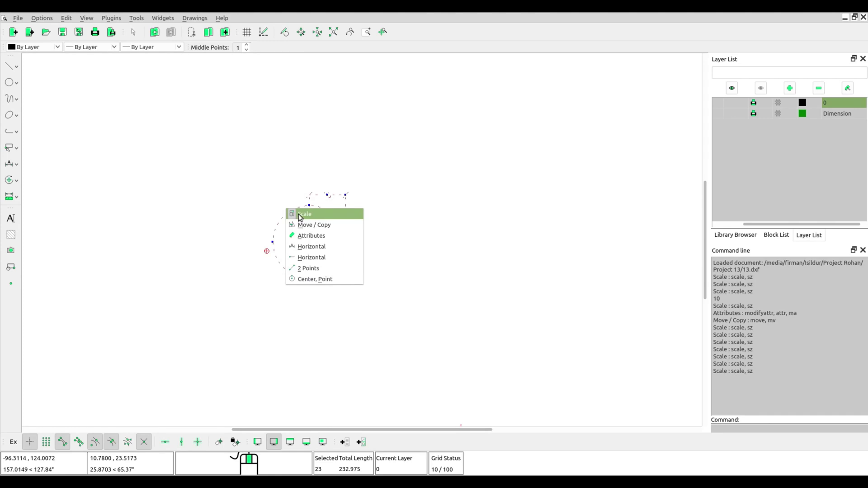
Create three concentric circle copies about the centre, each scaled by factor 2
left_click(300, 215)
left_click(309, 243)
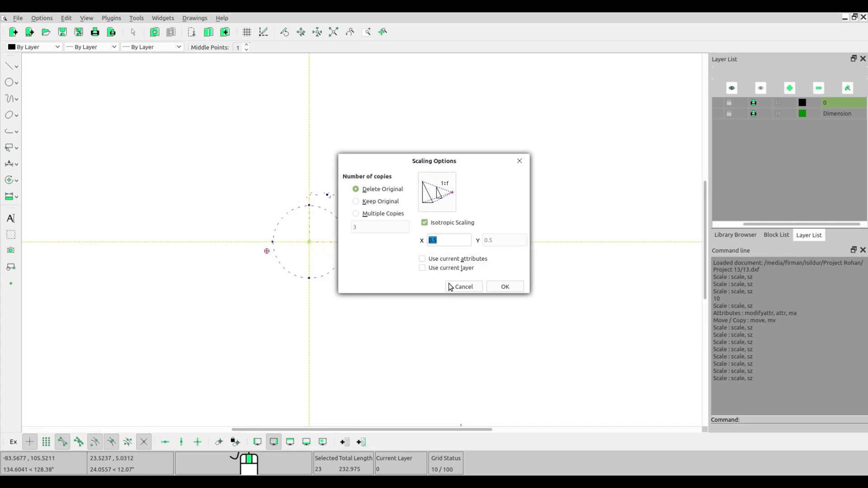
type("2")
left_click(357, 214)
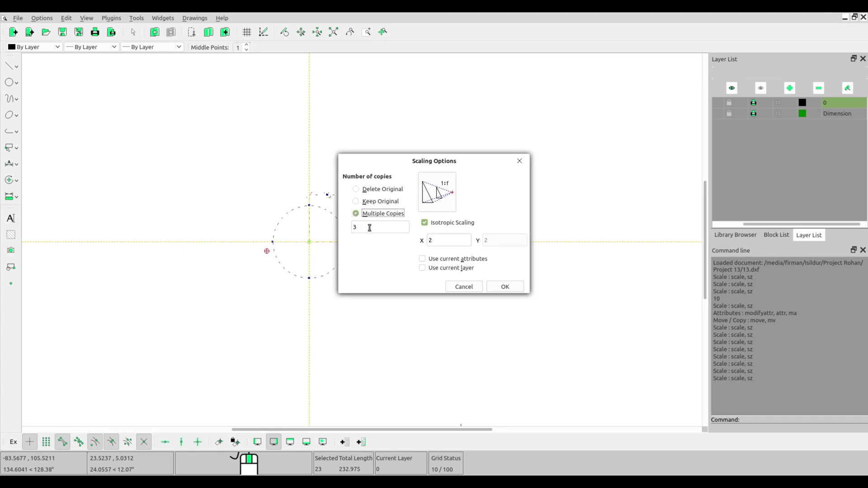
left_click(506, 286)
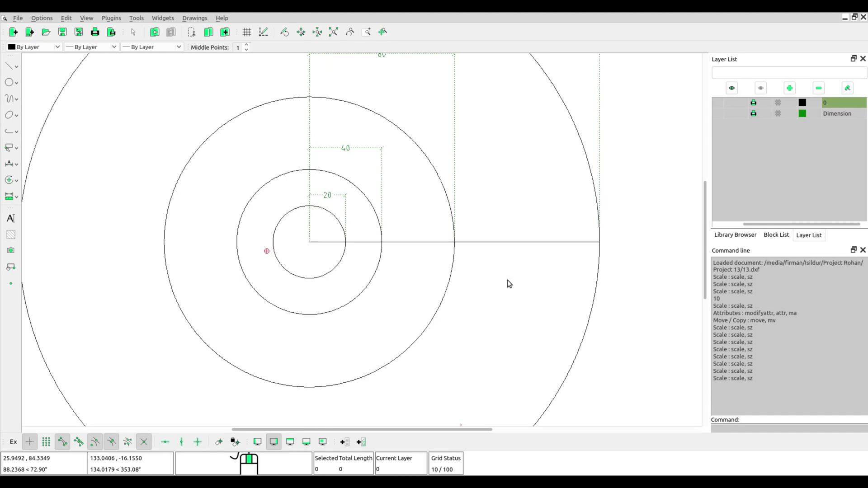
scroll(406, 252, "down", 2)
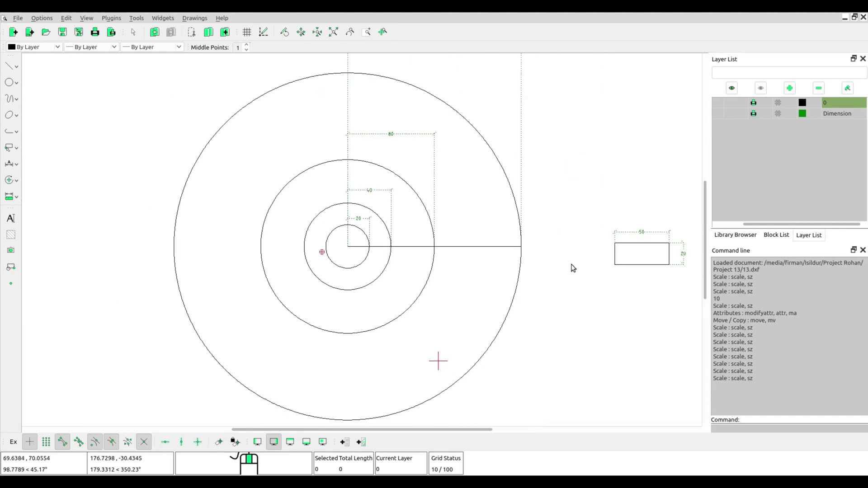
Delete the 20, 40, 80 and 160 circle dimensions
left_click(367, 223)
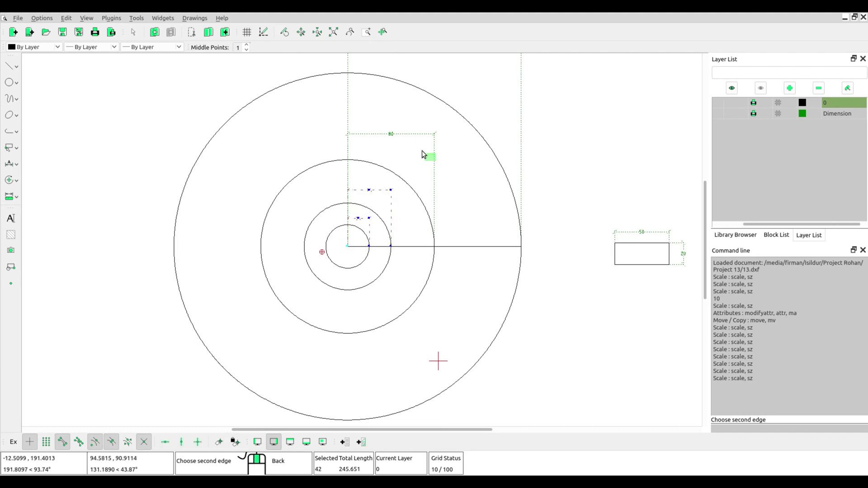
left_click(445, 182)
key("Delete")
scroll(434, 204, "down", 3)
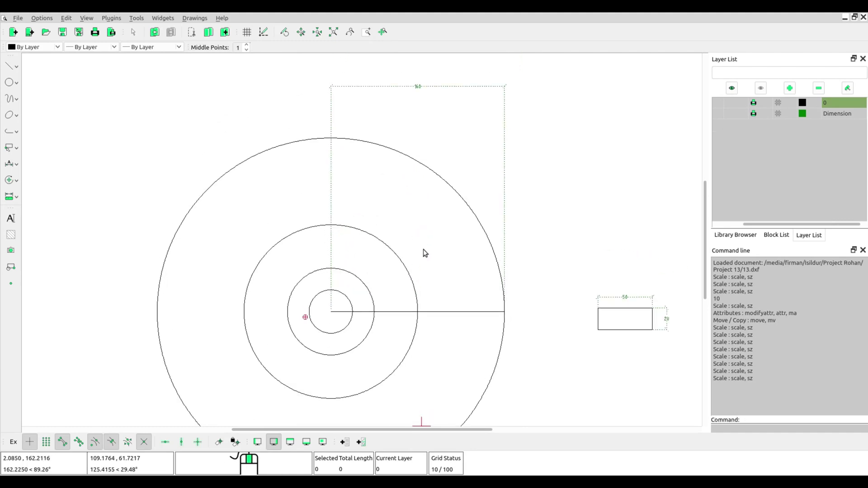
left_click(436, 131)
key("Delete")
scroll(394, 335, "up", 1)
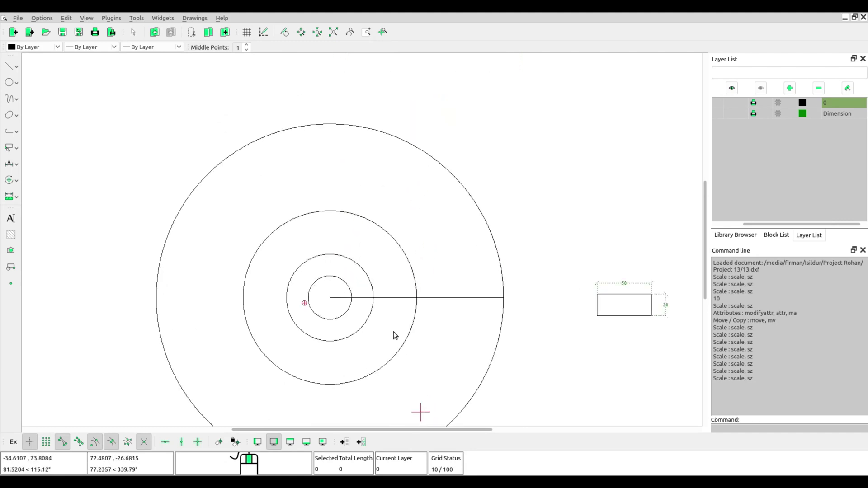
Delete the horizontal radius lines, leaving four bare concentric circles
left_click(452, 303)
left_click_drag(322, 289, 447, 311)
key("Delete")
scroll(408, 302, "down", 1)
scroll(409, 302, "down", 1)
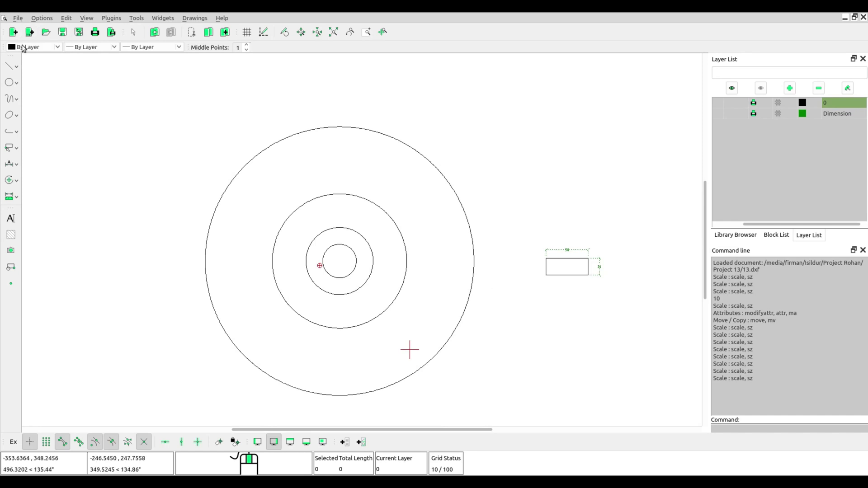
Save the drawing as 13.dxf using Save As
left_click(17, 18)
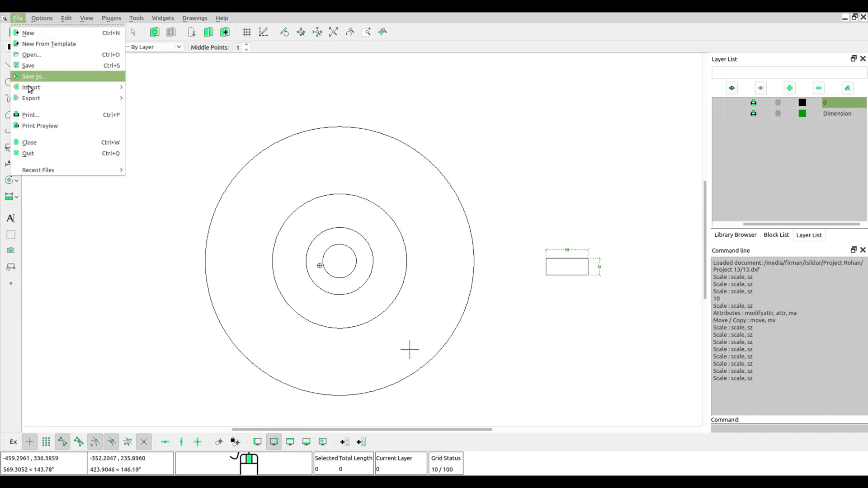
left_click(35, 63)
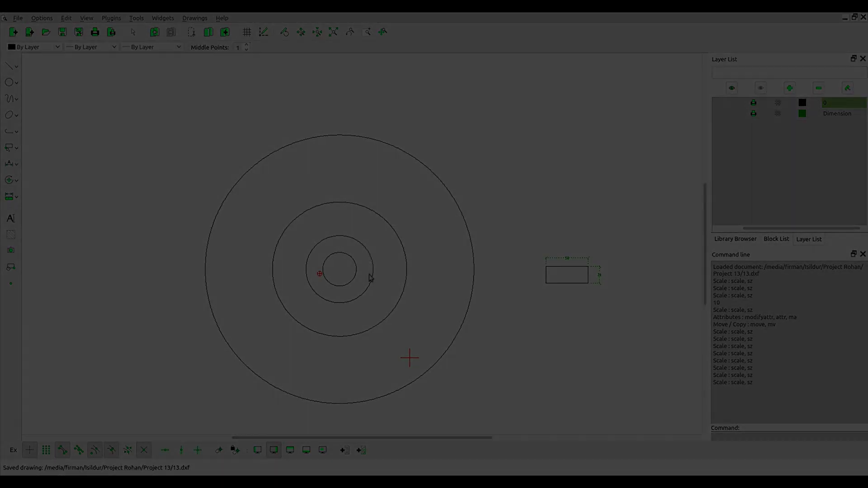